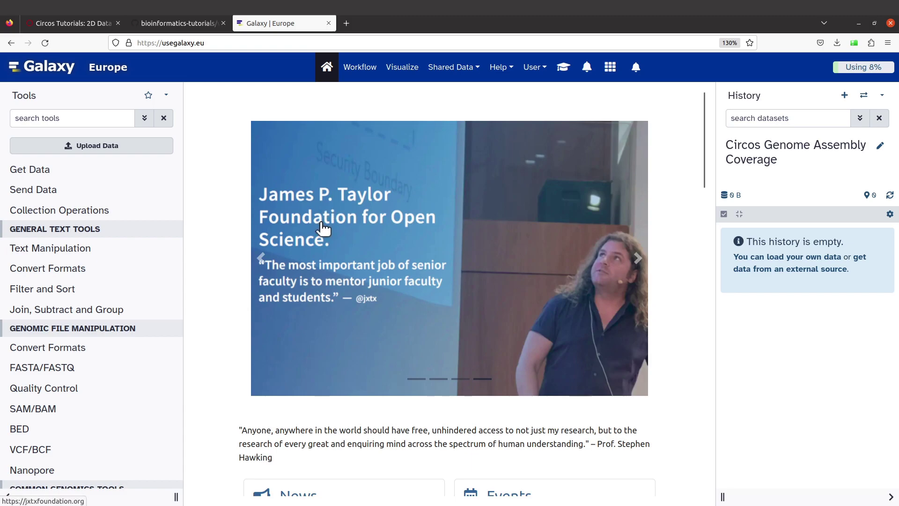
- Switch to the GitHub repository, open karyotype.txt from the episode-3-genome-assembly-coverage folder in raw form, and copy its URL
left_click(172, 22)
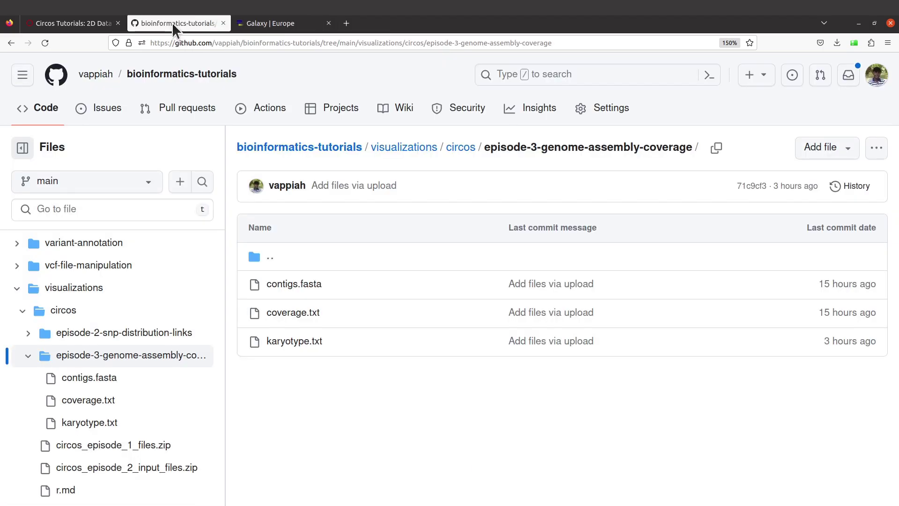
left_click(297, 346)
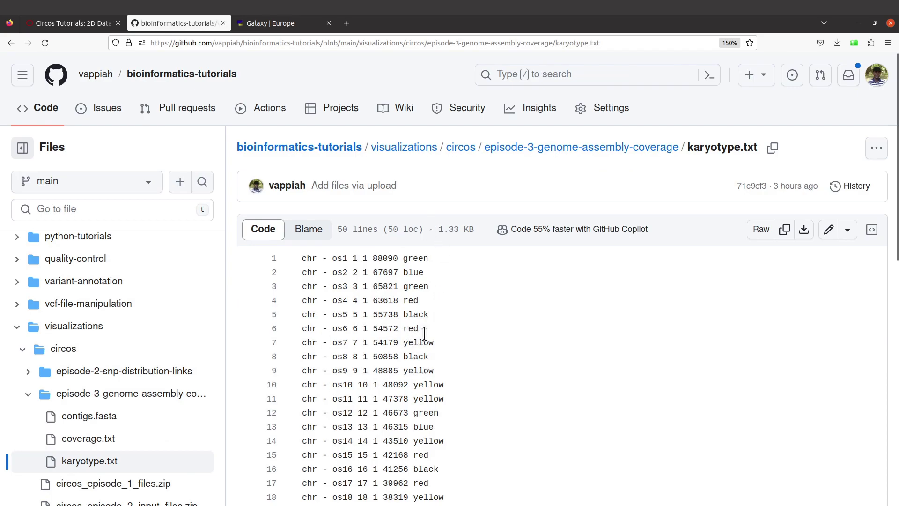
left_click(762, 230)
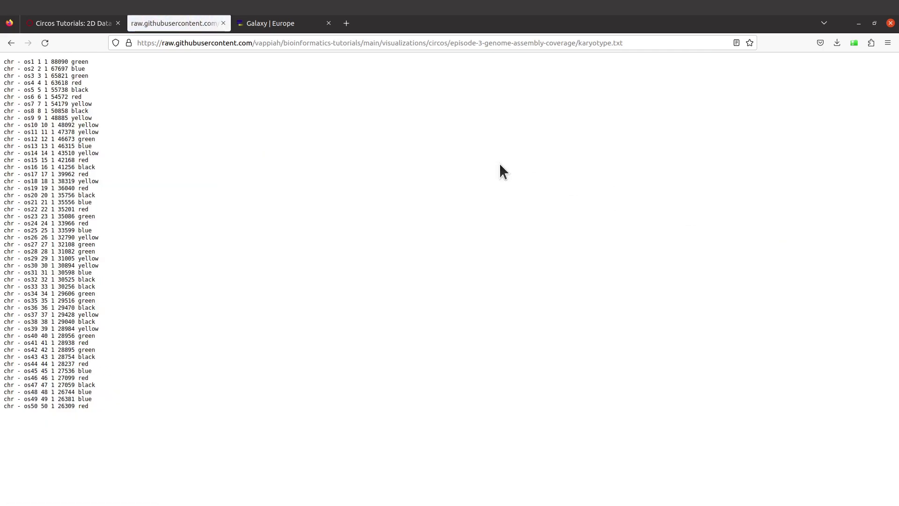
left_click(645, 38)
right_click(645, 39)
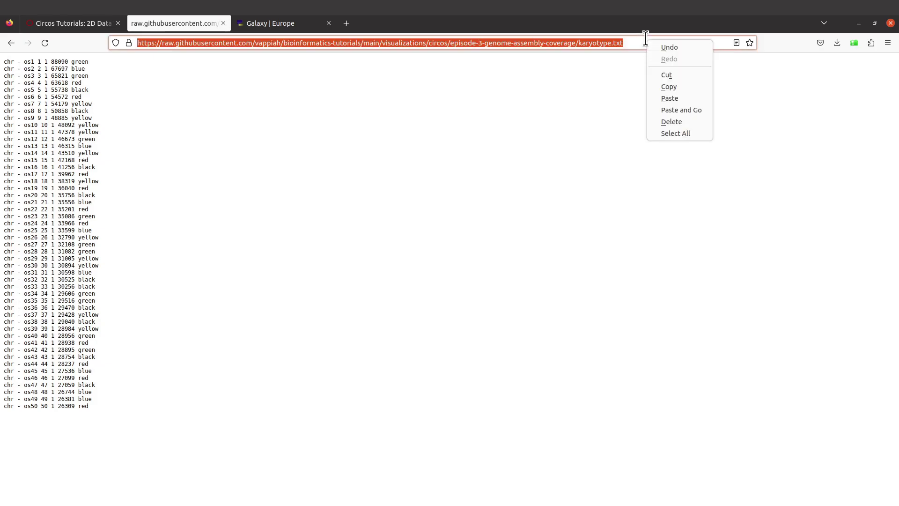
left_click(665, 84)
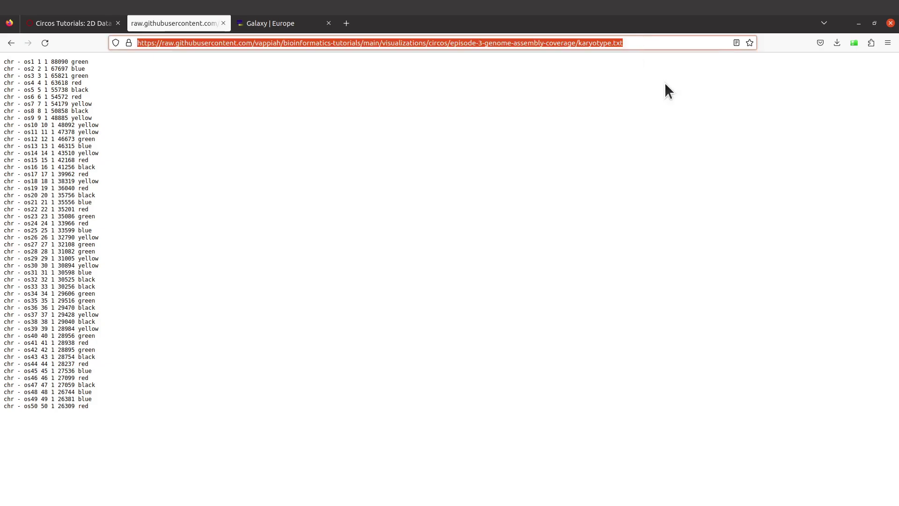
- Switch to Galaxy and upload karyotype.txt into the history from the copied raw URL, keeping the type on Auto-detect
left_click(255, 23)
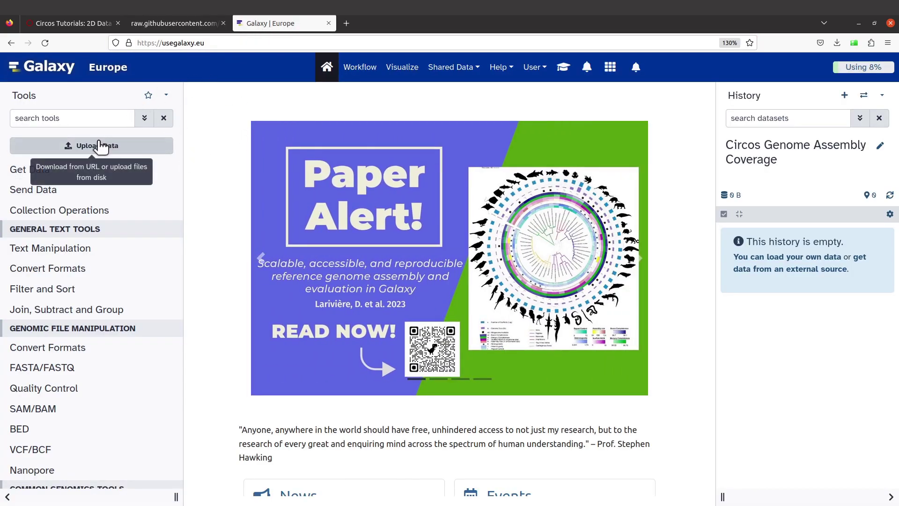
left_click(99, 146)
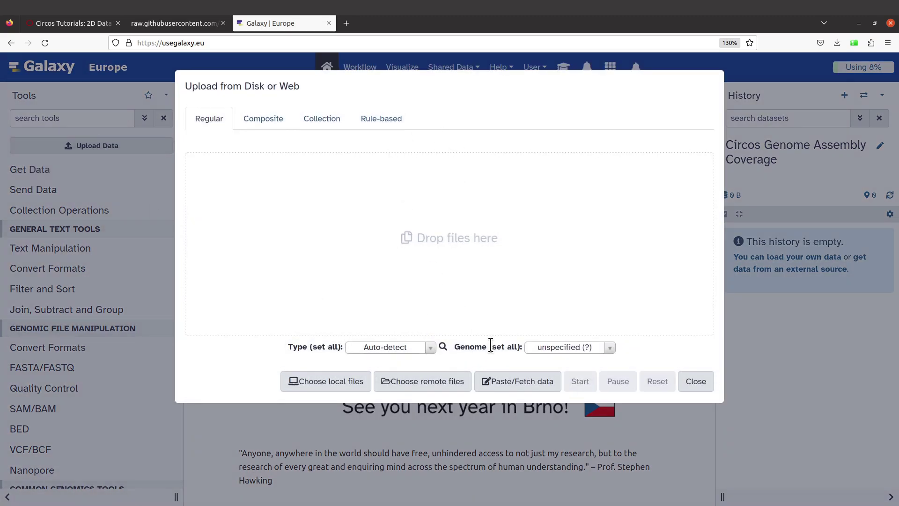
left_click(519, 381)
left_click(295, 251)
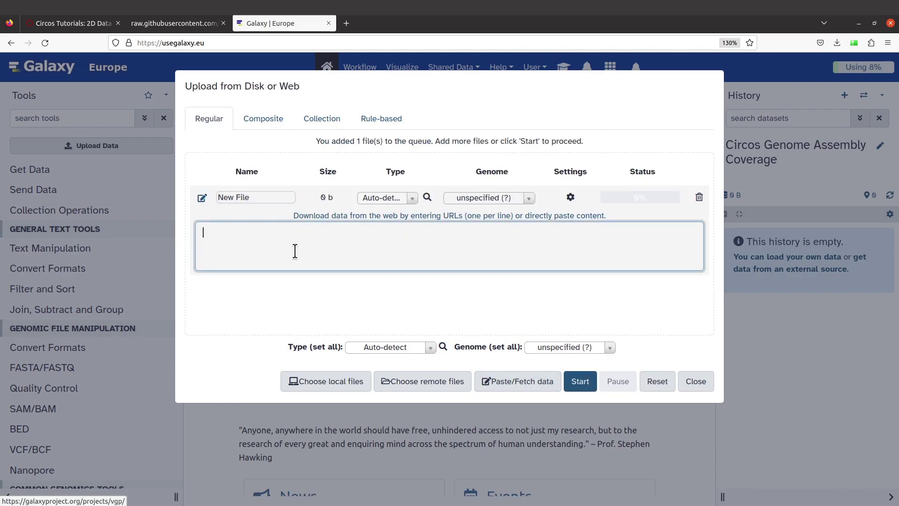
right_click(254, 246)
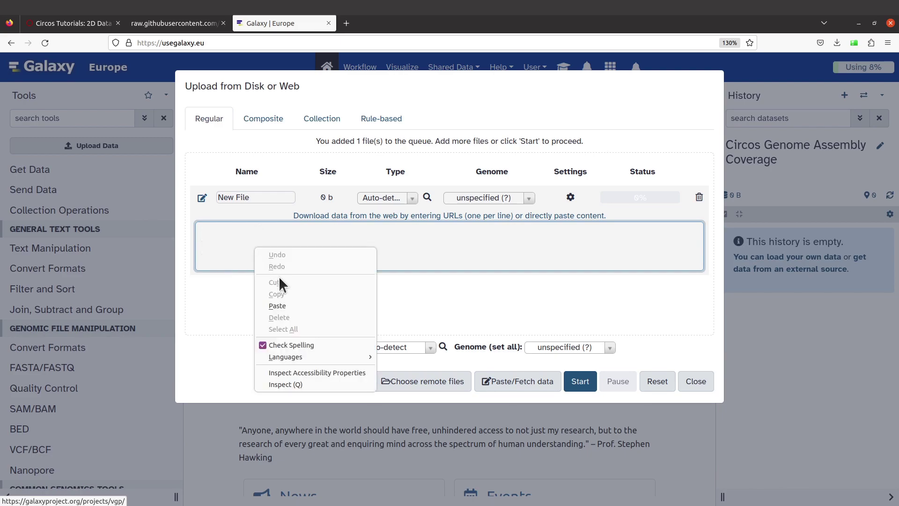
left_click(290, 305)
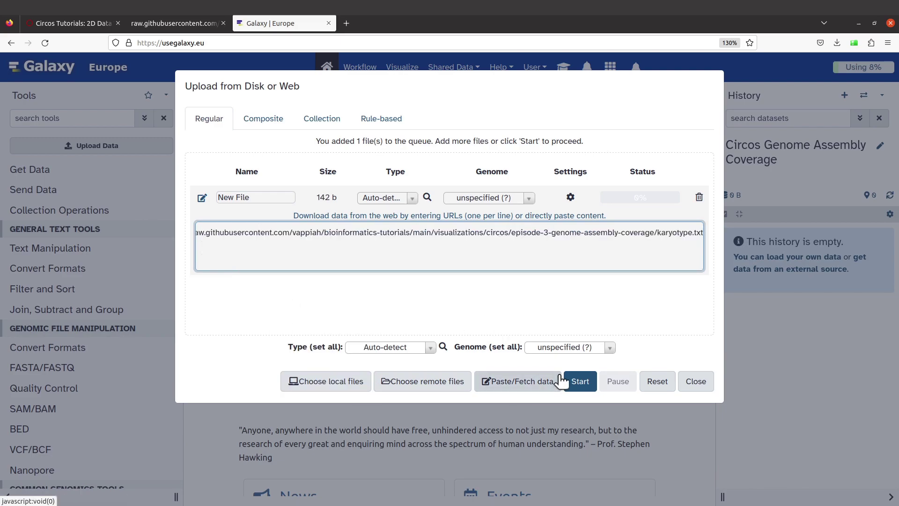
left_click(584, 383)
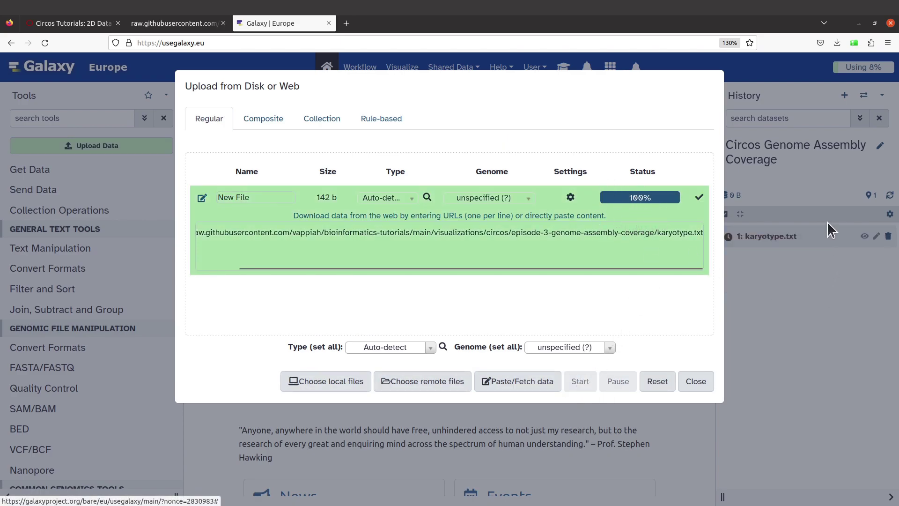
left_click(702, 389)
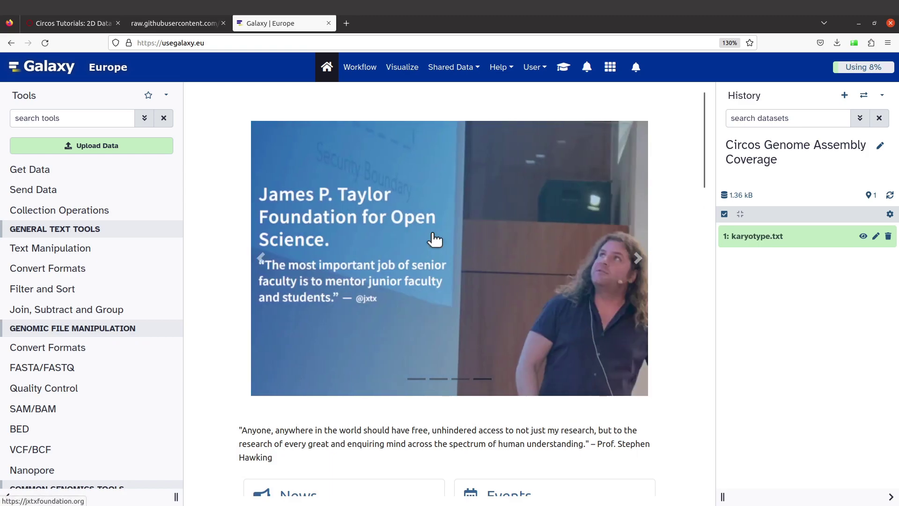
- Search the tools for "circos" and open the Circos tool that visualizes data in a circular layout
left_click(54, 116)
type("circo")
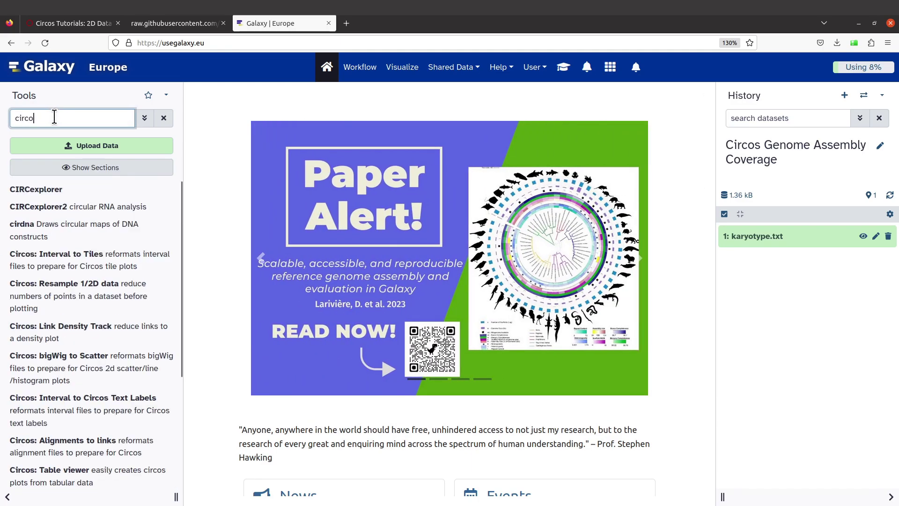
type("s")
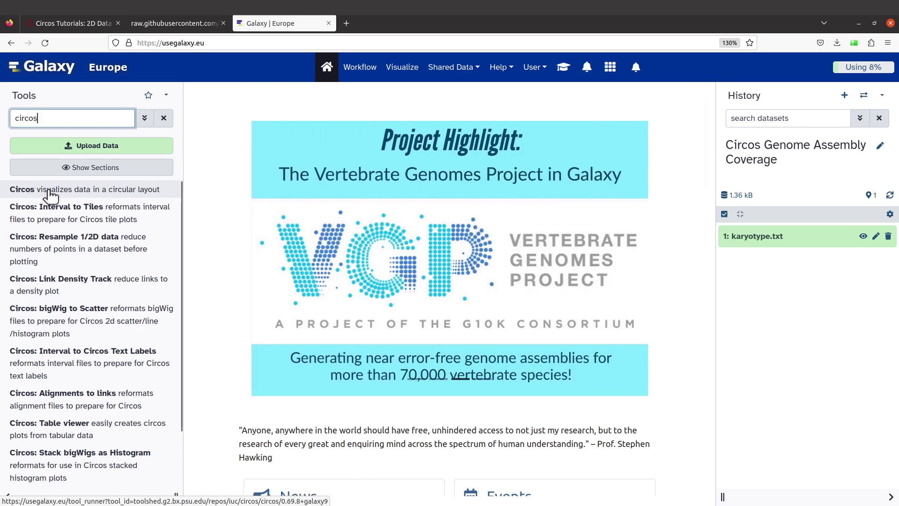
left_click(48, 192)
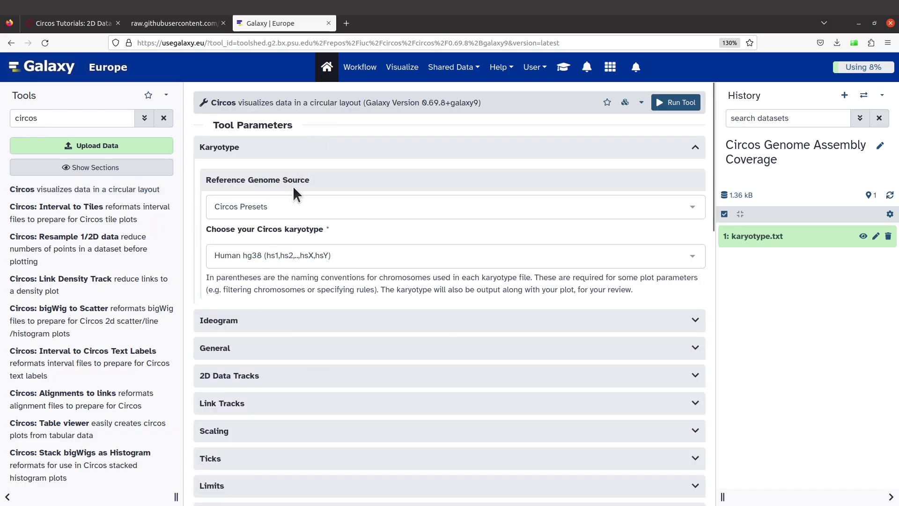
- Set the reference genome source to Custom Karyotype and use karyotype.txt as the karyotype configuration
left_click(281, 208)
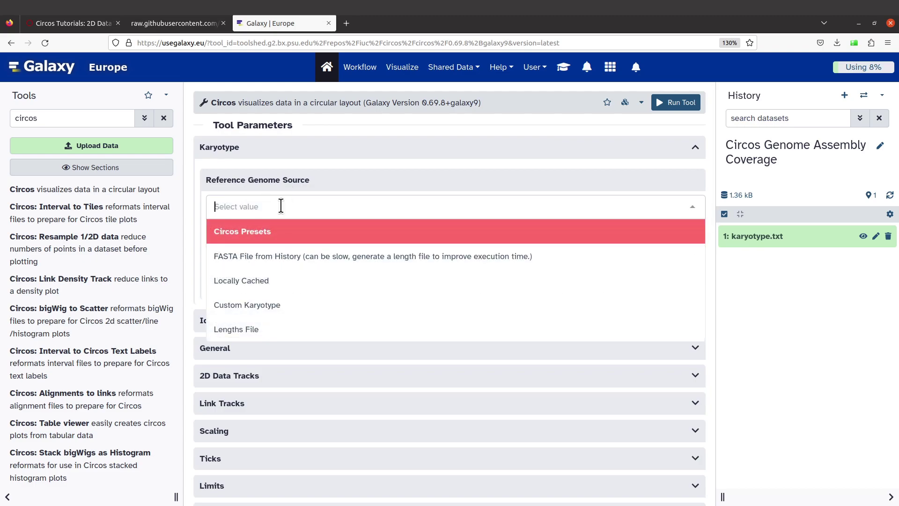
left_click(283, 309)
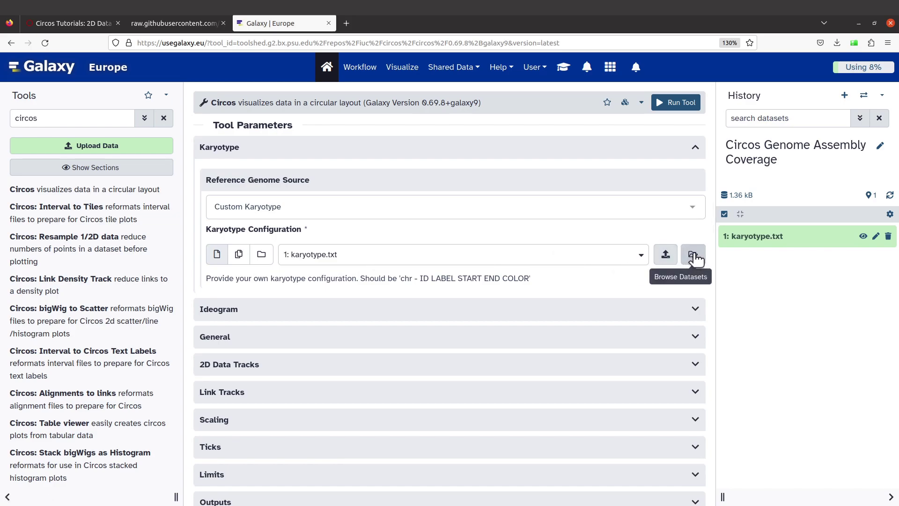
left_click(640, 256)
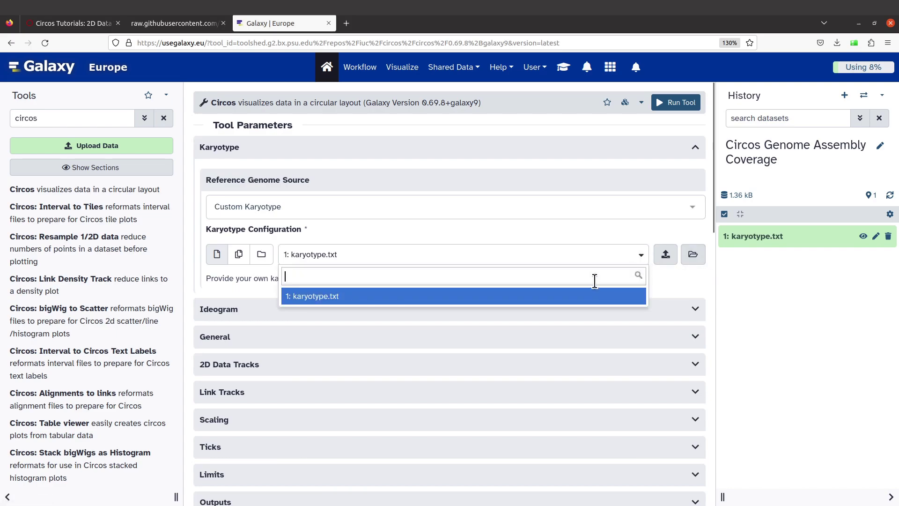
left_click(537, 297)
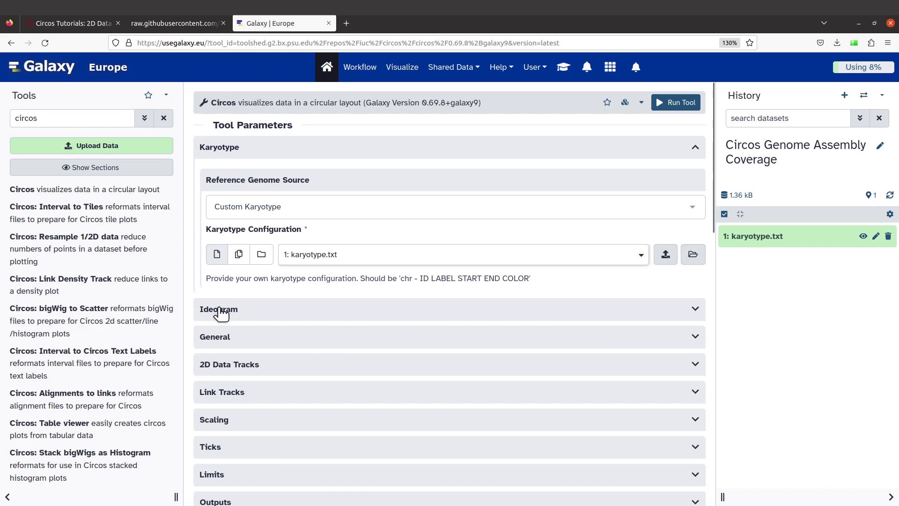
- In the Ideogram settings, set the spacing between ideograms to 0
left_click(243, 311)
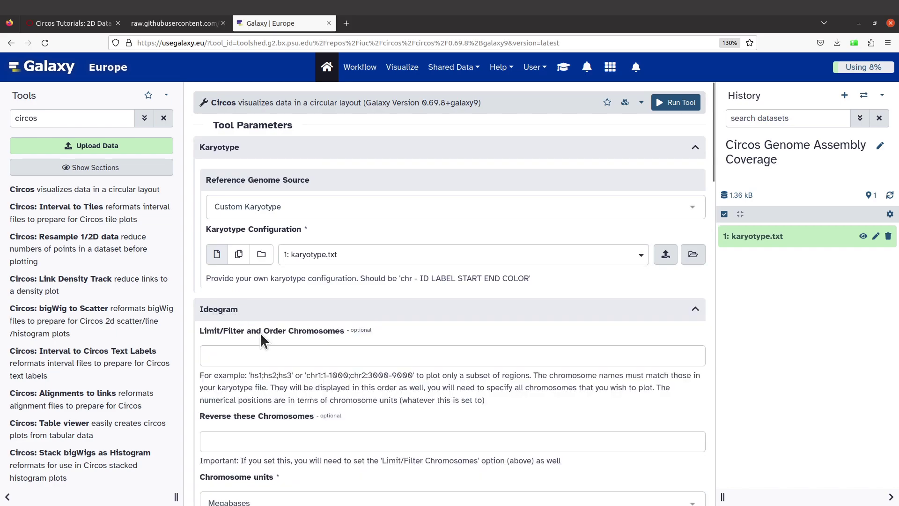
scroll(260, 332, "down", 5)
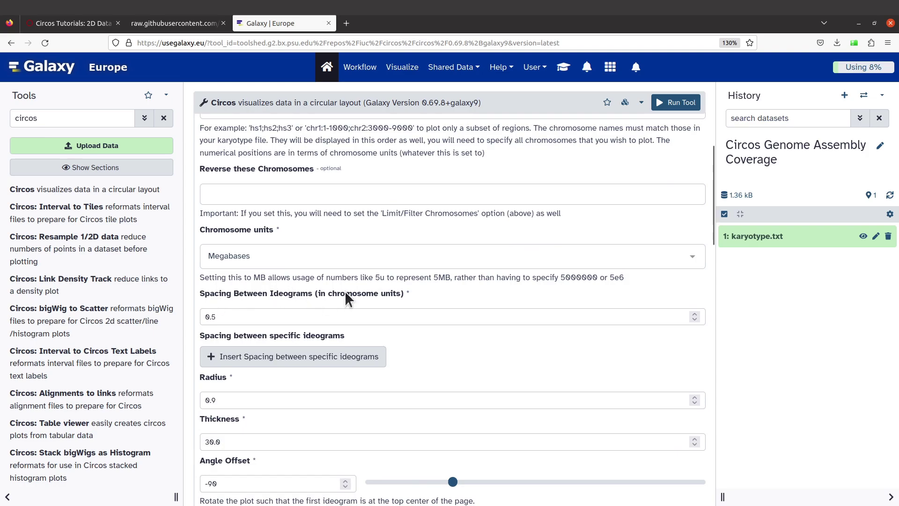
scroll(384, 281, "down", 3)
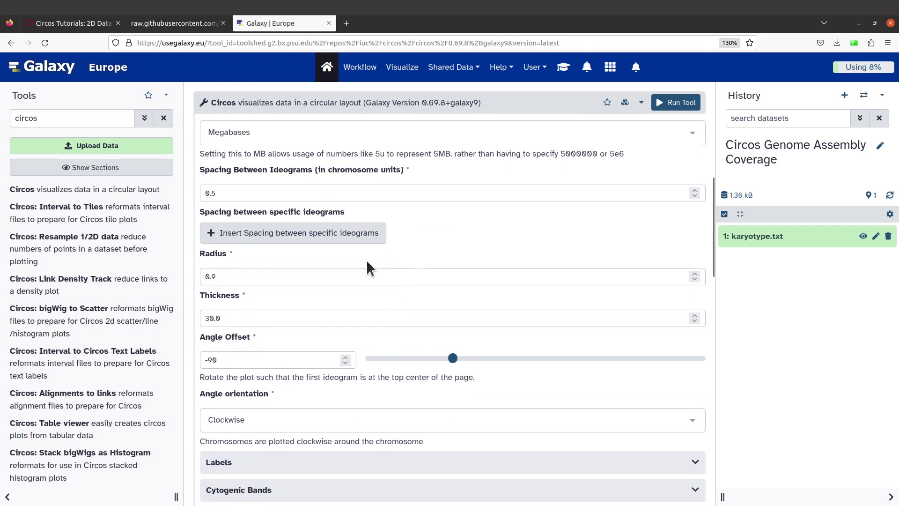
left_click(225, 196)
key("BackSpace")
type("8")
key("BackSpace")
key("BackSpace")
key("BackSpace")
type("0")
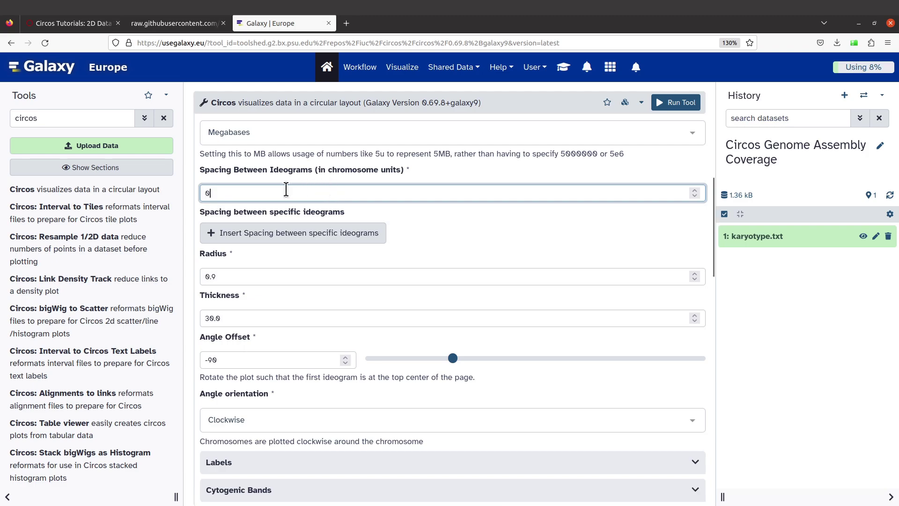
- In the ideogram's label settings, set the label radius to 0.03
scroll(281, 292, "down", 3)
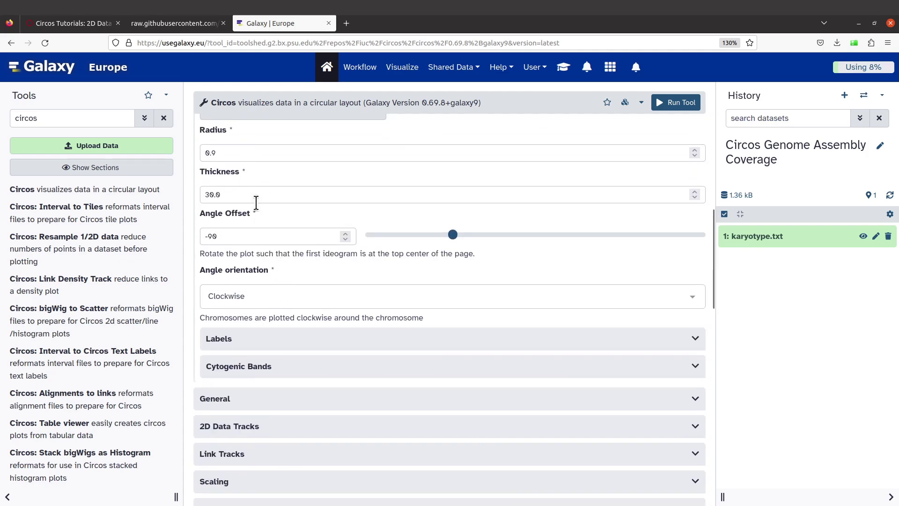
scroll(284, 298, "down", 1)
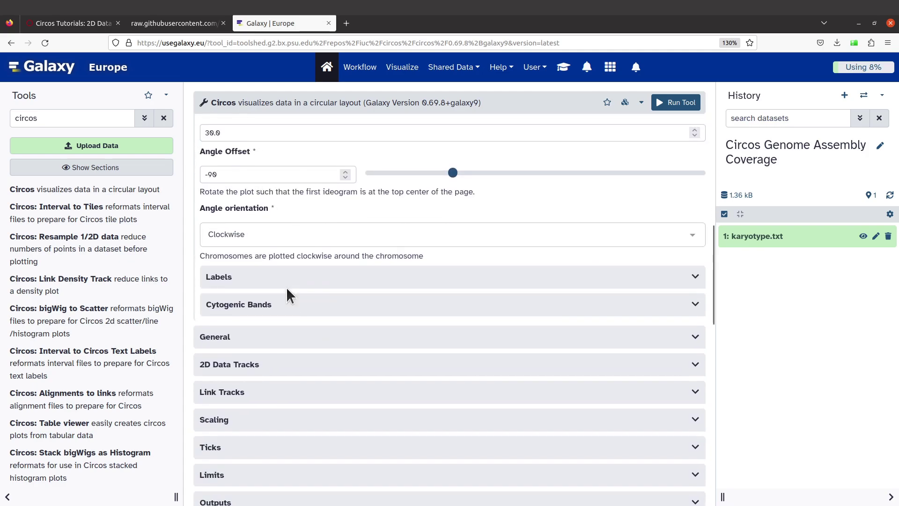
left_click(250, 278)
scroll(298, 323, "down", 1)
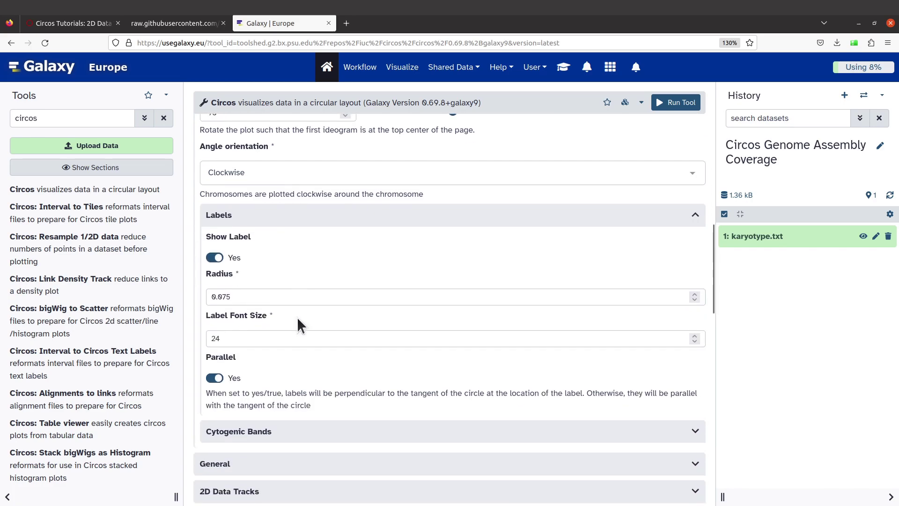
left_click(236, 295)
key("BackSpace")
key("BackSpace")
key("BackSpace")
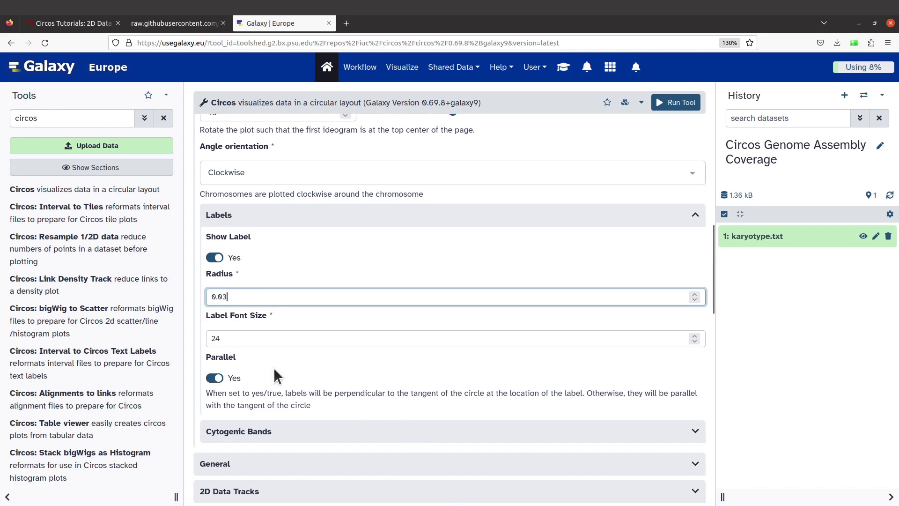
- Set the ideogram's label font size to 40
left_click(244, 338)
key("BackSpace")
key("BackSpace")
type("4")
left_click(344, 380)
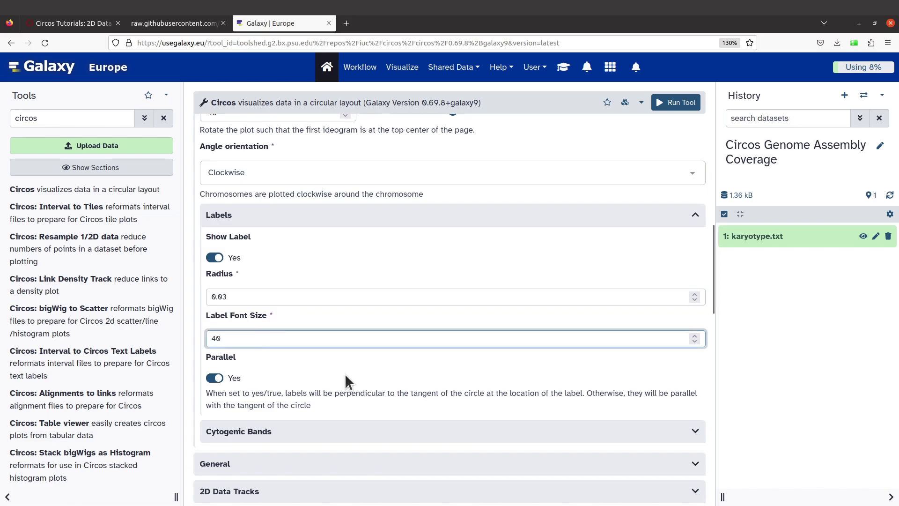
- Run the Circos tool with the configured karyotype and ideogram settings
scroll(345, 380, "down", 3)
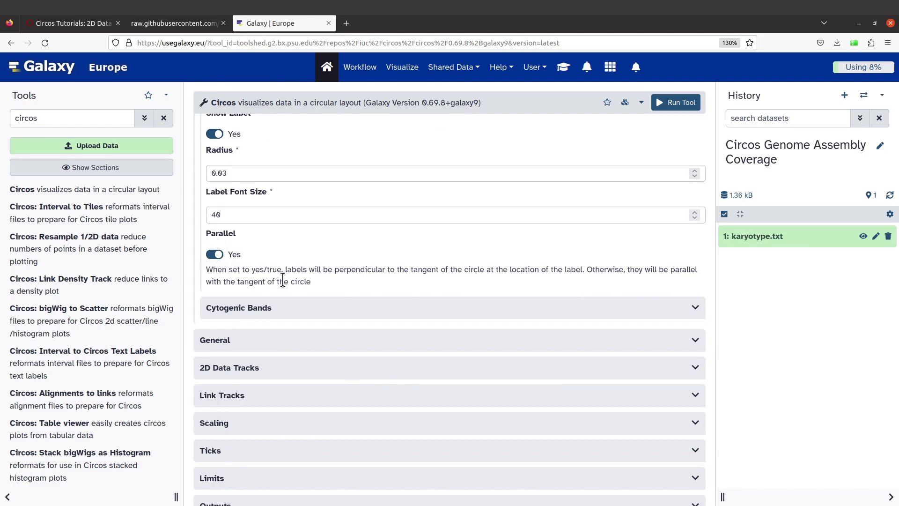
scroll(282, 279, "up", 9)
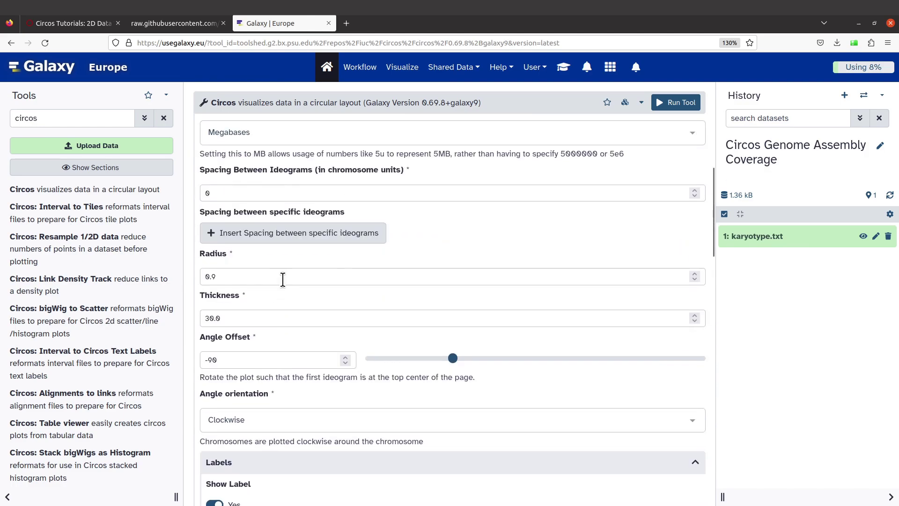
scroll(386, 324, "up", 9)
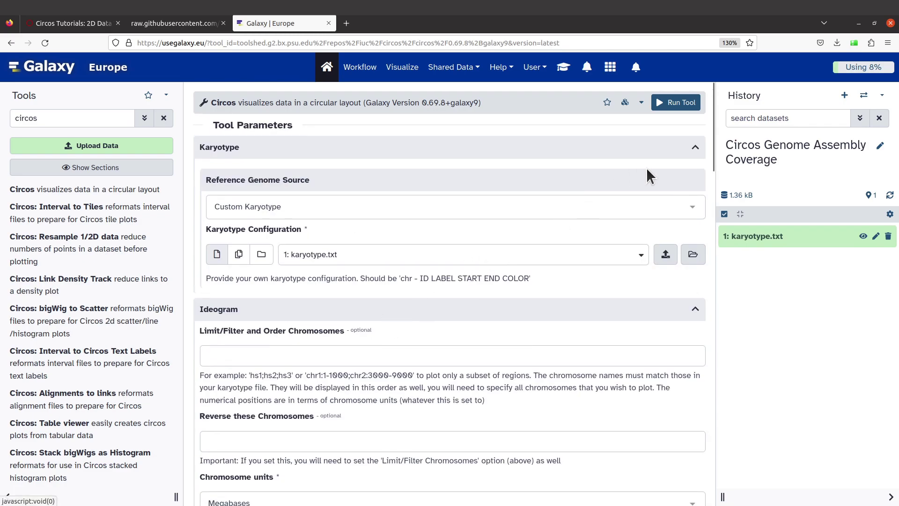
left_click(679, 104)
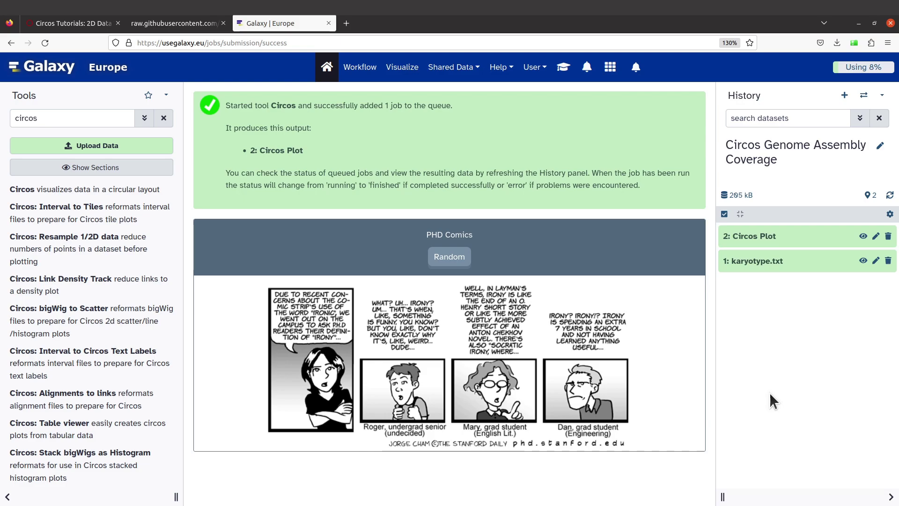
- Download the Circos Plot dataset from the history as a PNG image into the Circos folder on the Desktop
left_click(756, 239)
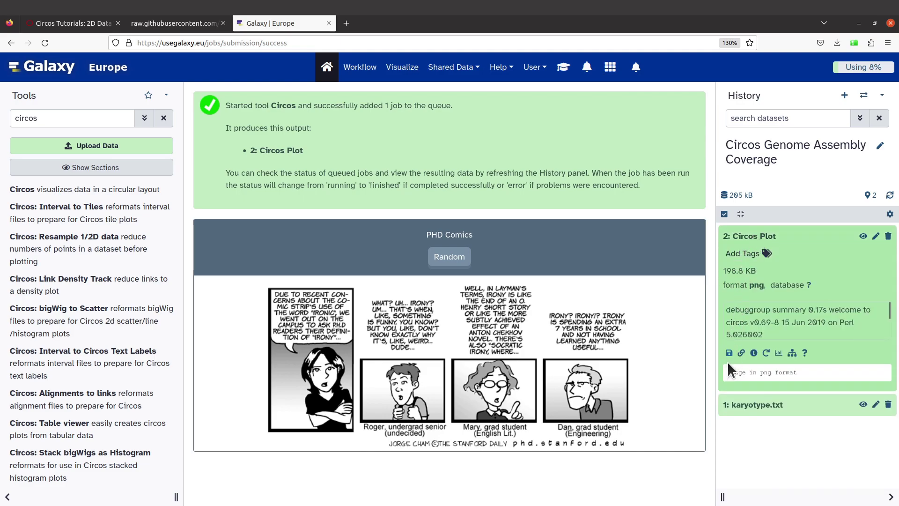
left_click(729, 353)
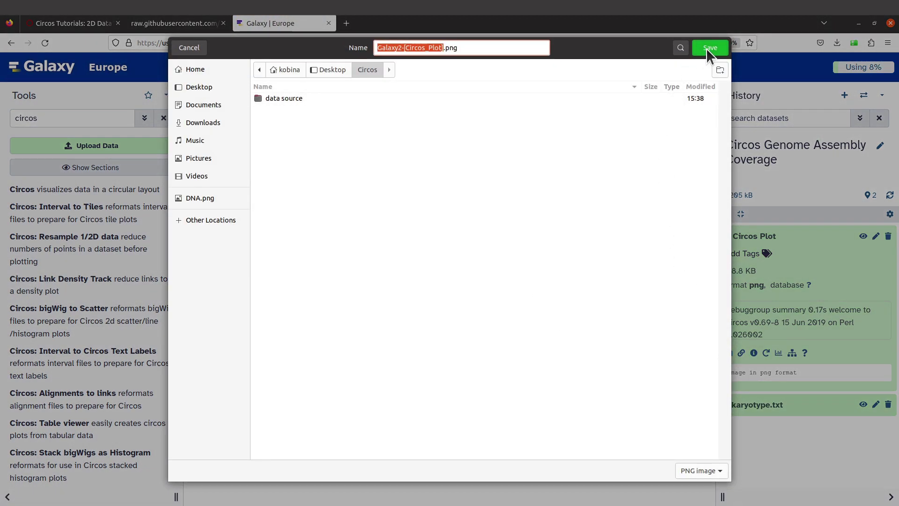
left_click(707, 48)
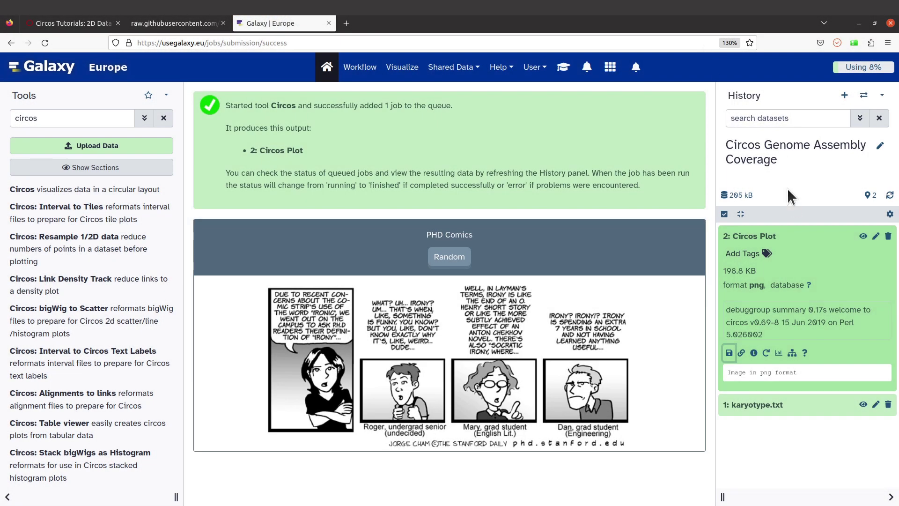
- Show the downloaded Circos plot PNG in its folder and open it in the image viewer
left_click(838, 41)
left_click(832, 67)
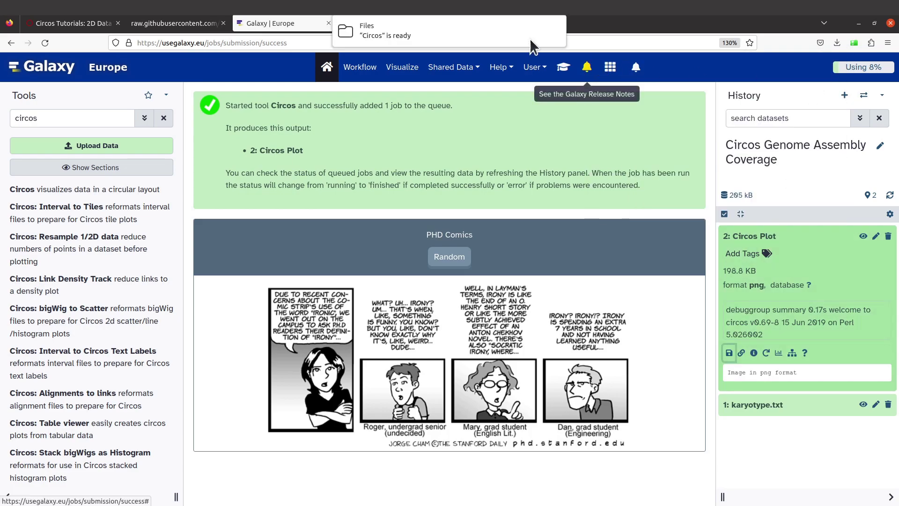
left_click(498, 30)
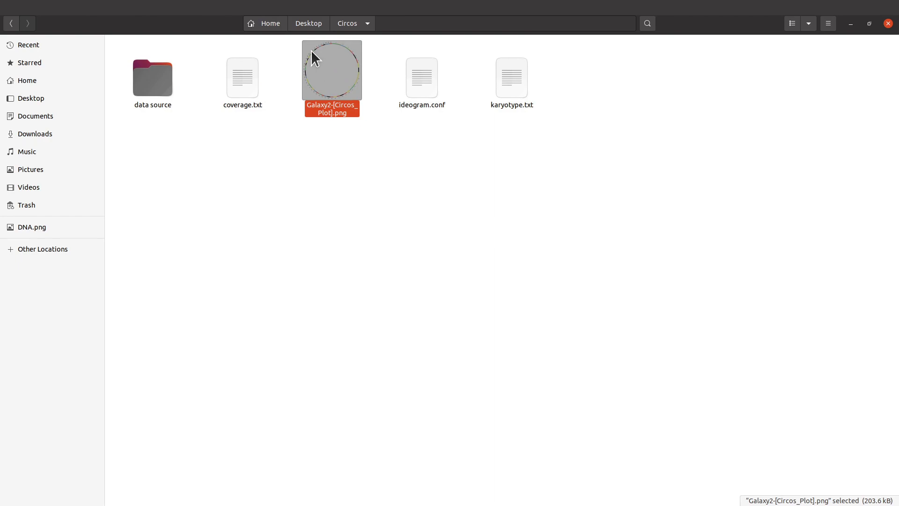
double_click(341, 82)
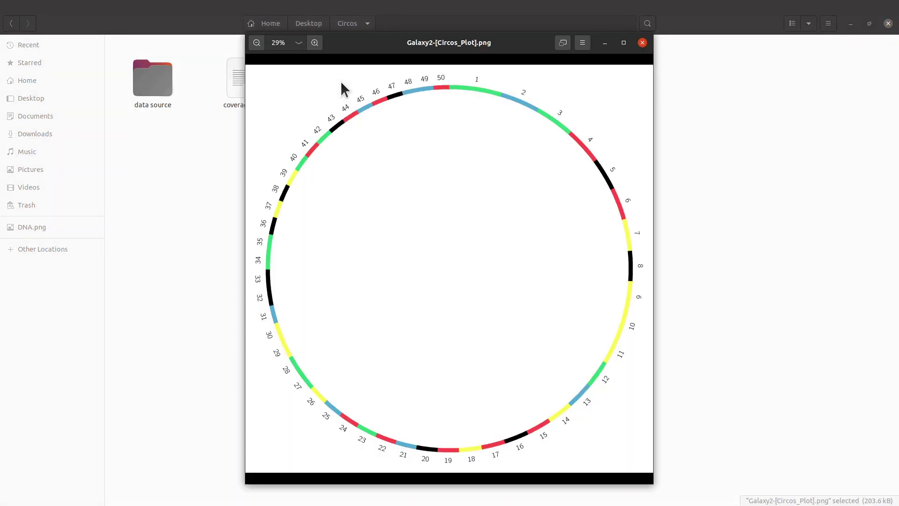